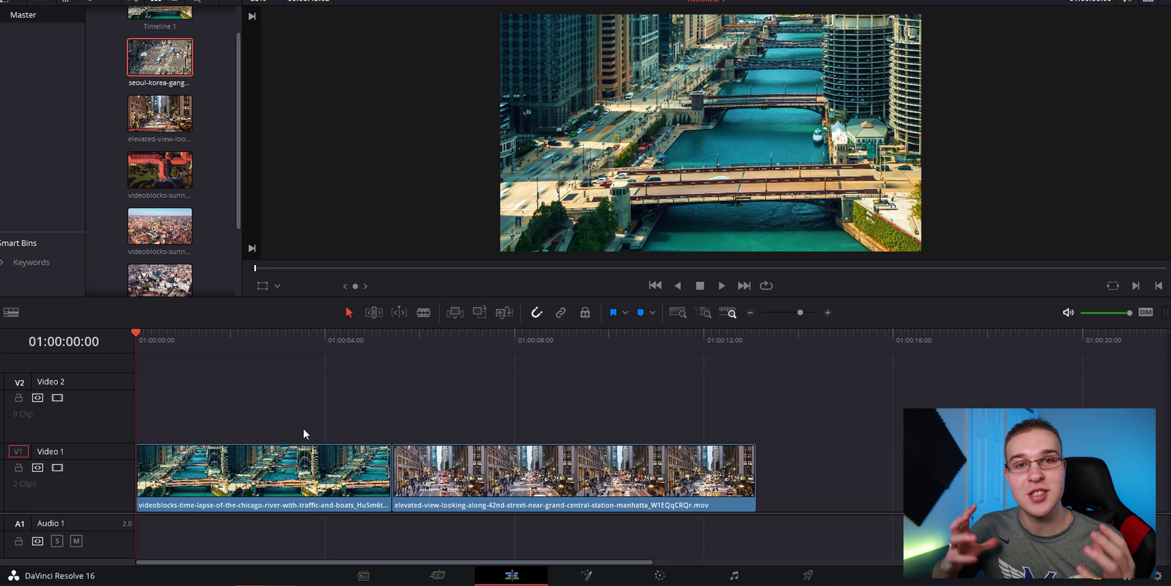
- Marquee-select both Chicago river clips on V1 and move them into the Color page
left_click_drag(307, 406, 468, 467)
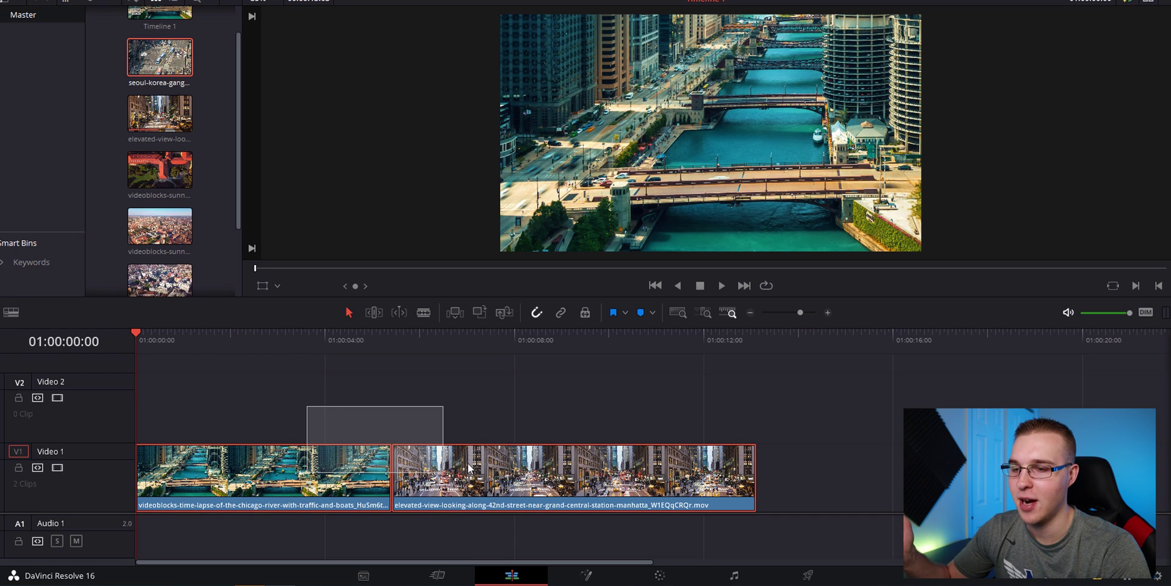
left_click_drag(469, 467, 468, 467)
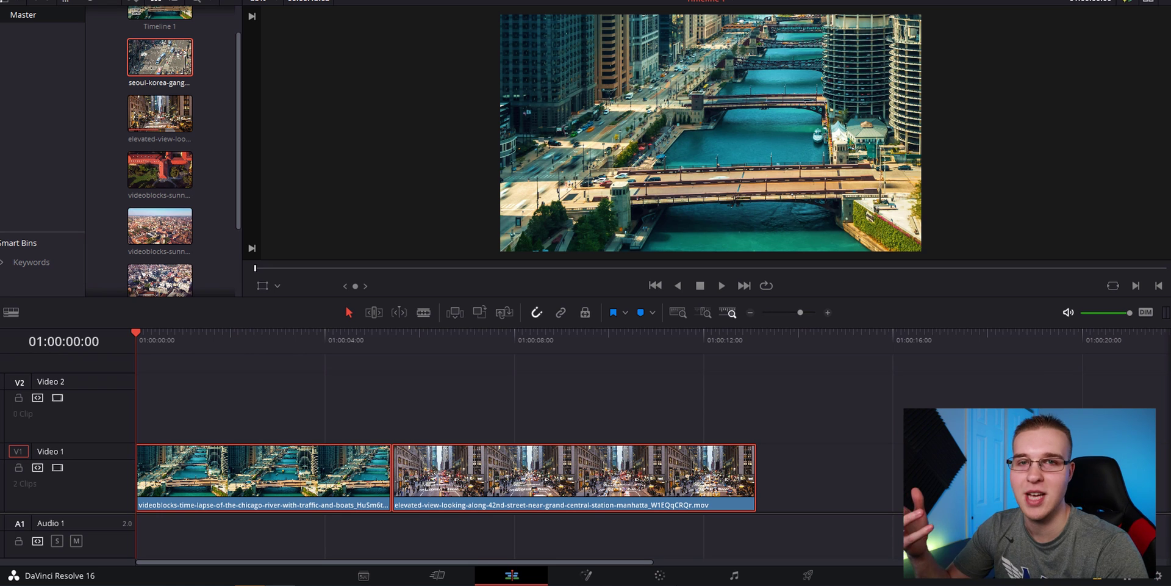
left_click(648, 578)
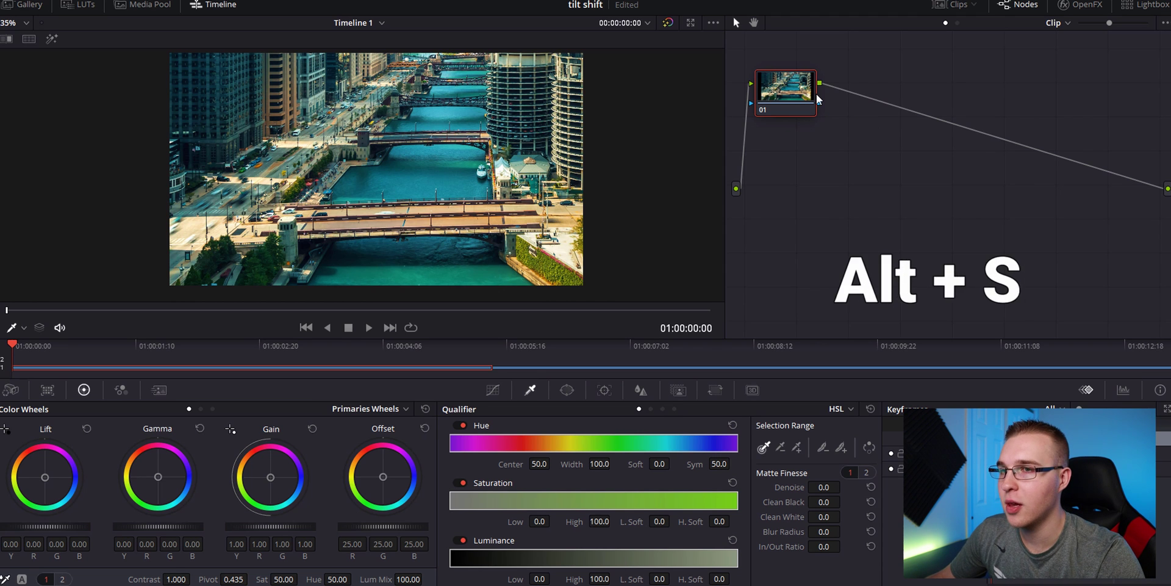
- Add serial node 02 with a rectangle window stretched across the lower bridge band
key("alt+s")
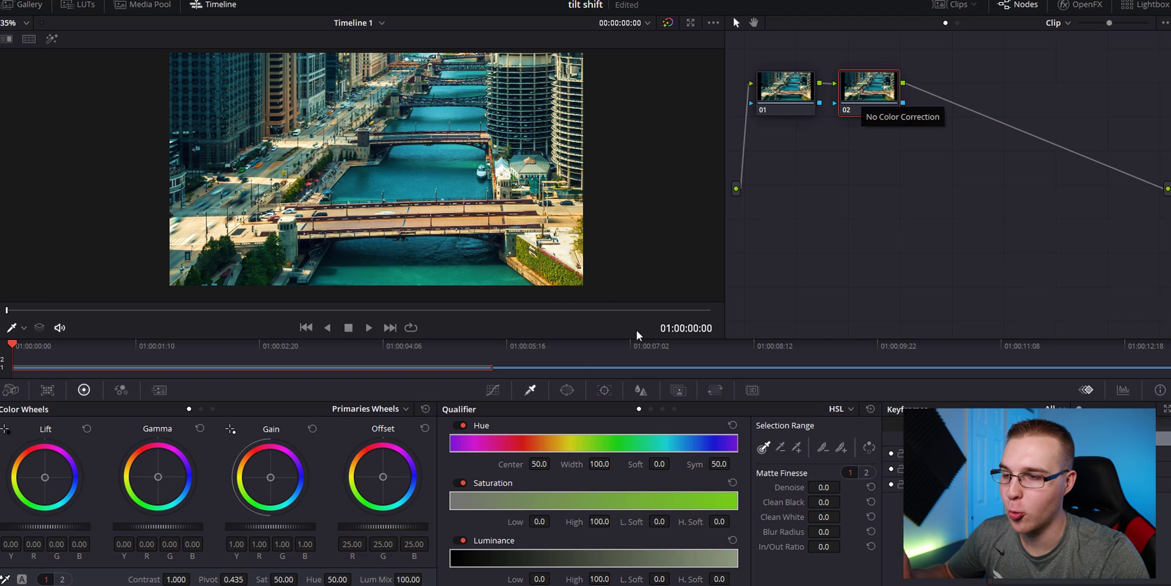
left_click(566, 389)
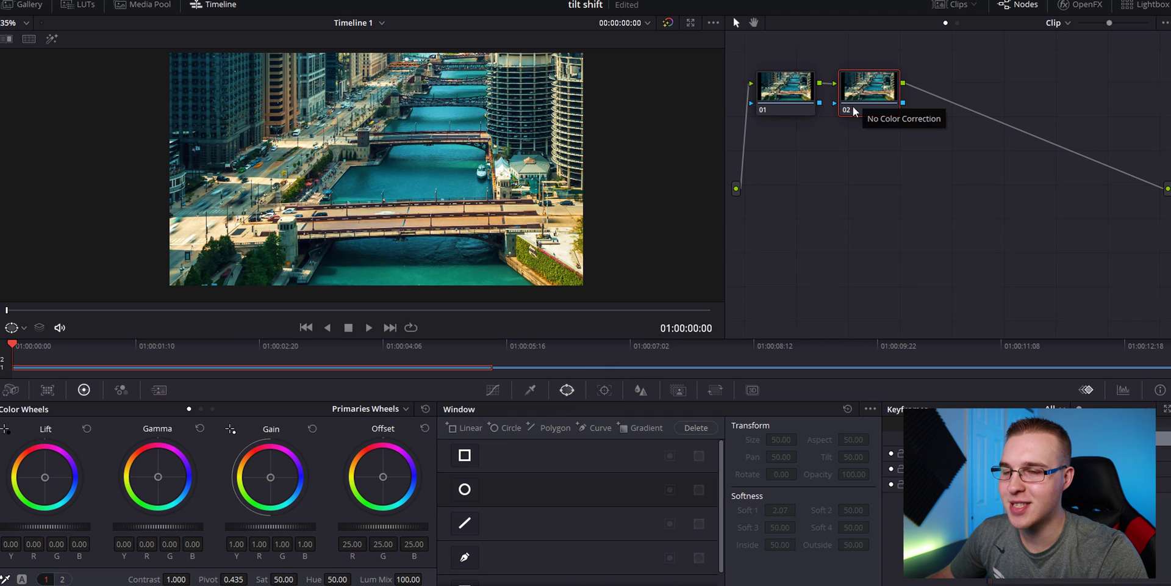
left_click(460, 457)
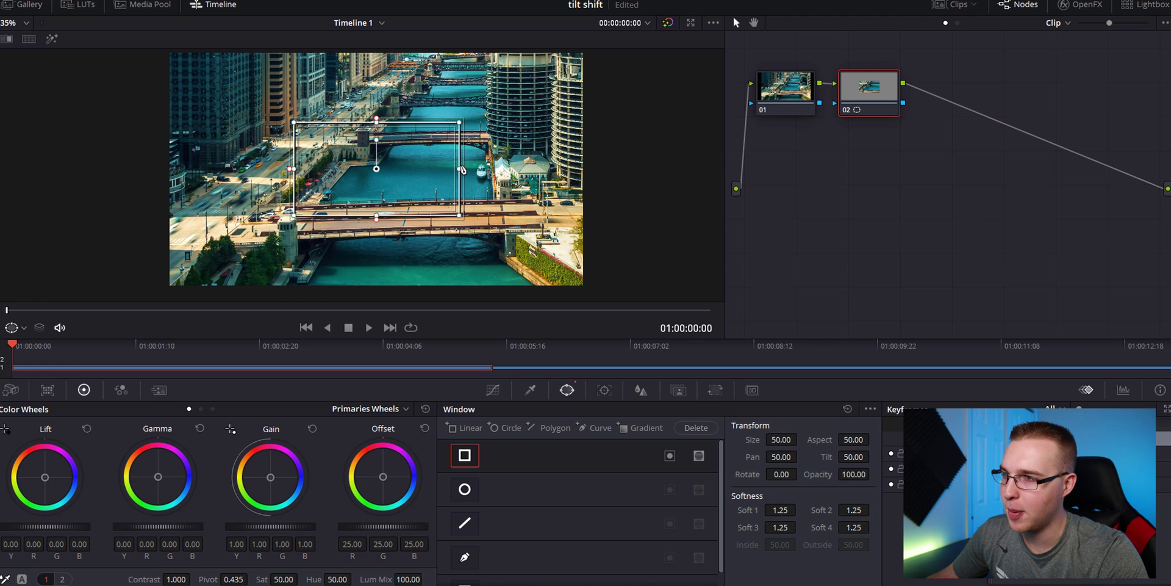
left_click_drag(461, 172, 450, 169)
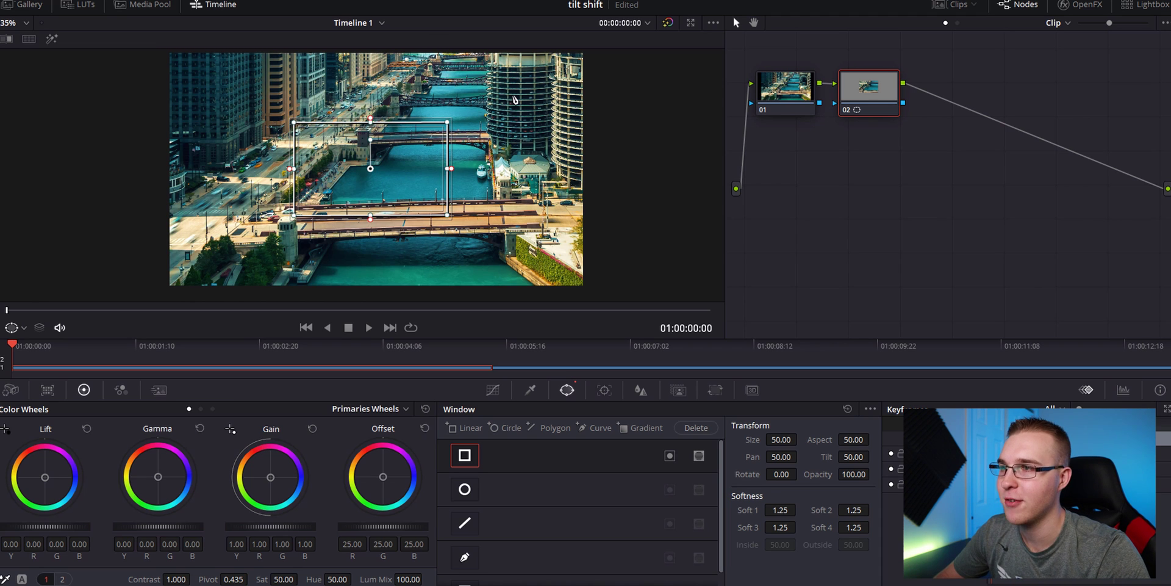
left_click_drag(371, 168, 396, 181)
left_click_drag(471, 222, 657, 220)
left_click_drag(317, 224, 152, 219)
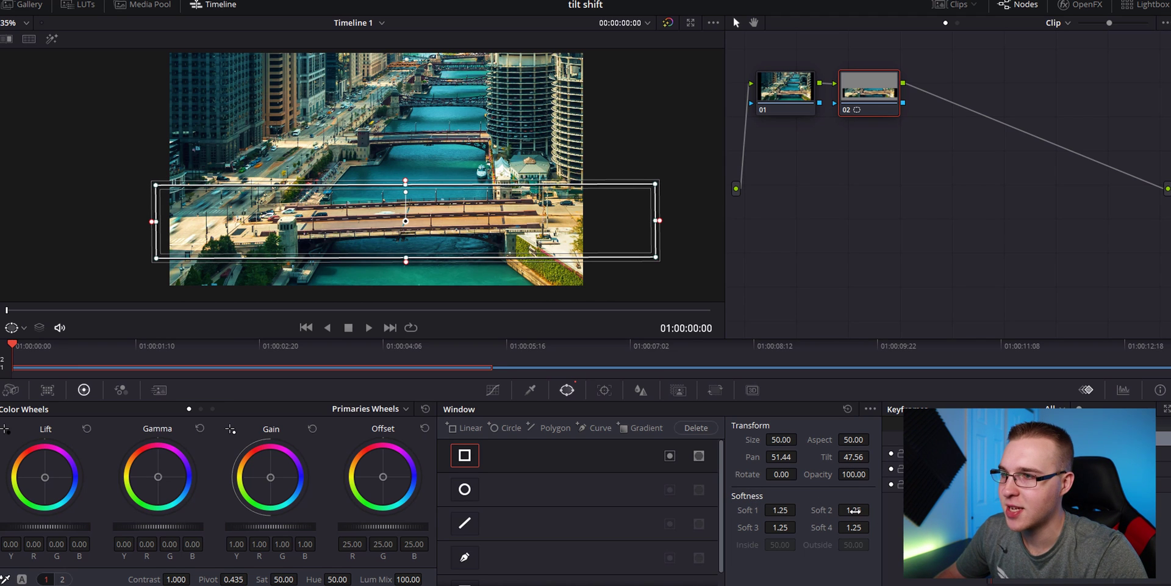
- Soften the window's top and bottom edges, up to 6.98
left_click_drag(855, 509, 423, 157)
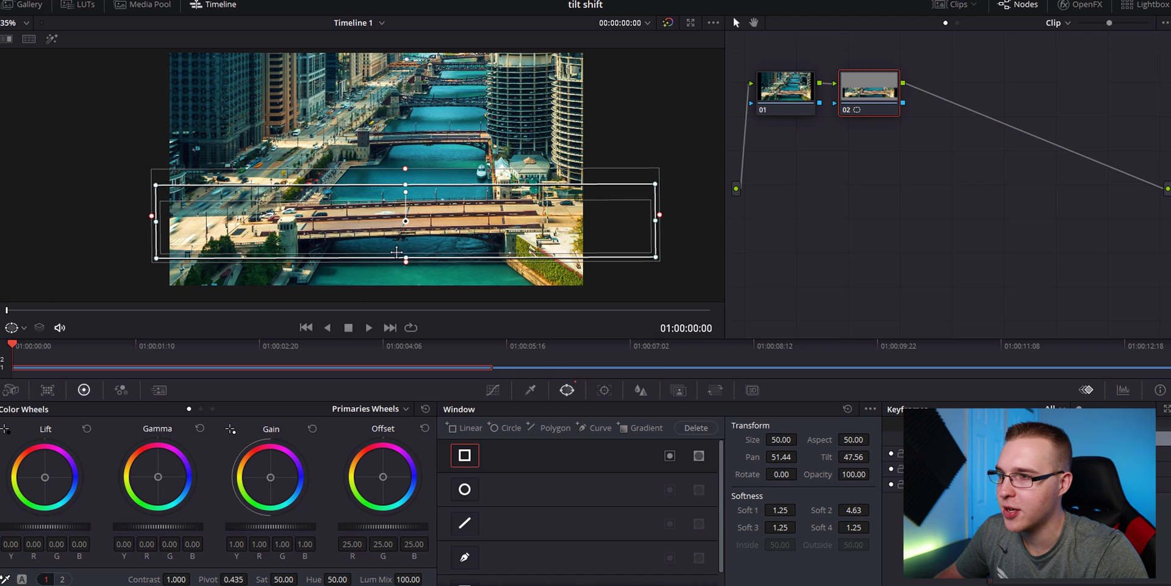
left_click_drag(407, 263, 410, 282)
left_click_drag(407, 175, 415, 176)
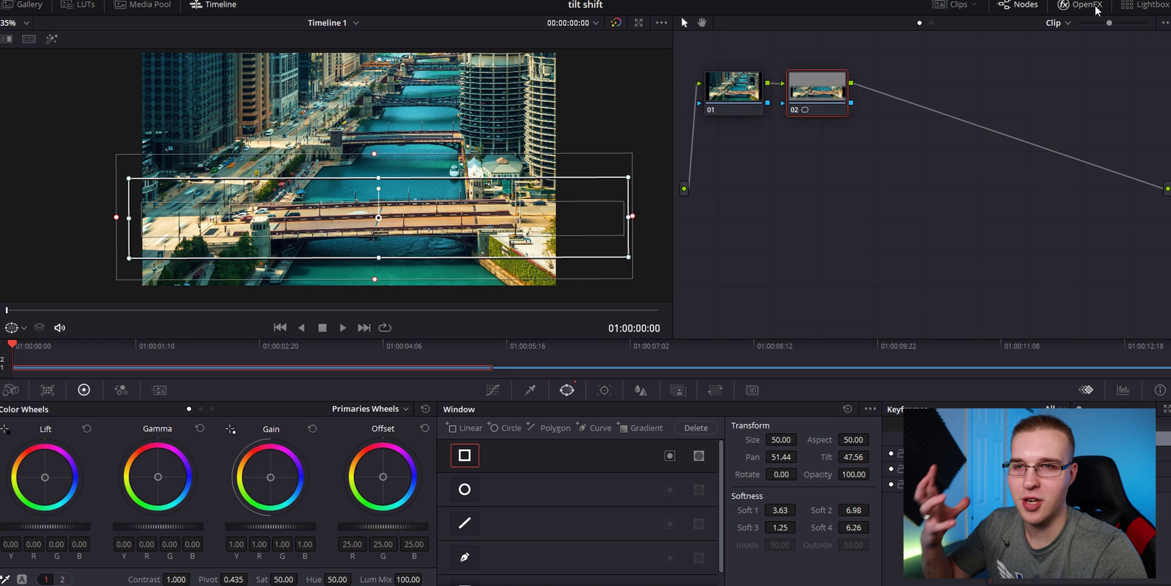
- Drag Lens Blur from the OpenFX Library's ResolveFX Blur onto node 02, at blur size 4.00
left_click(1091, 6)
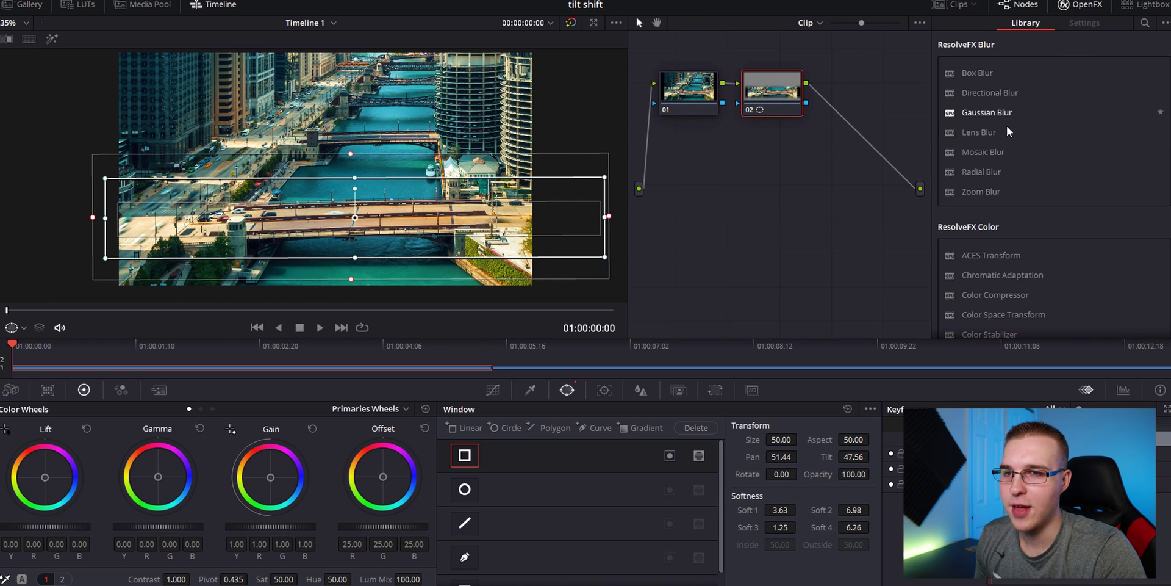
left_click_drag(982, 133, 778, 94)
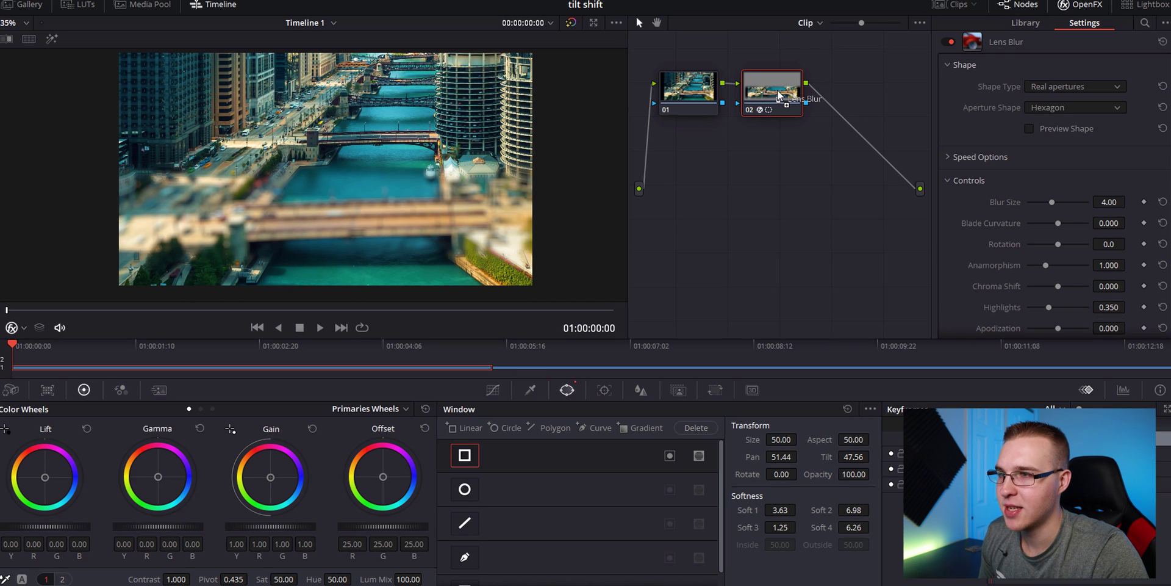
- Invert the window and raise Lens Blur size to 4.24, briefly previewing the aperture shape
left_click(669, 457)
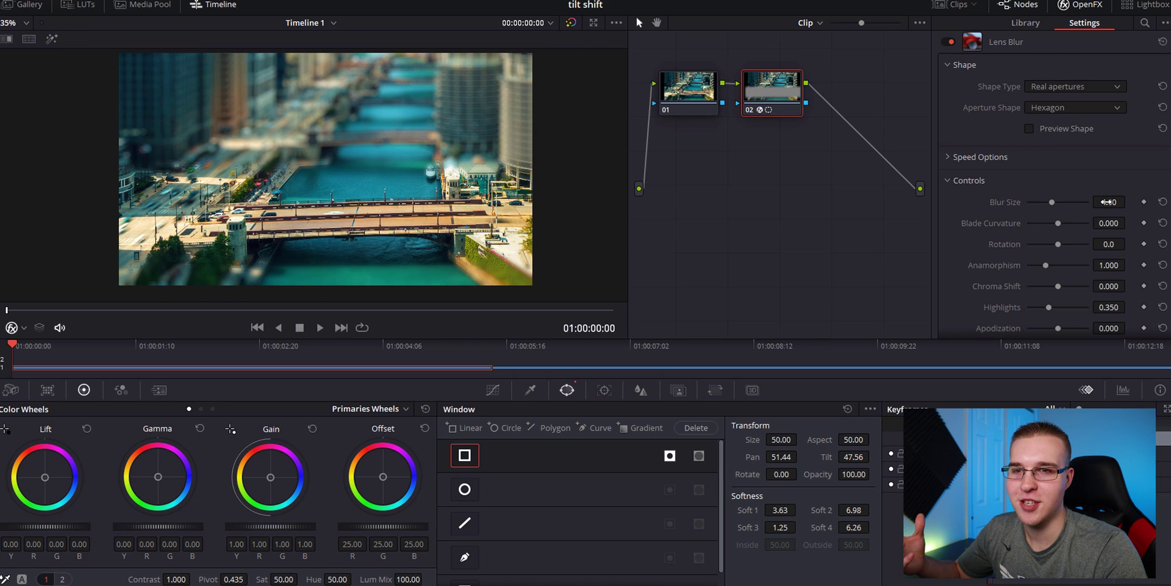
left_click_drag(1129, 201, 1129, 201)
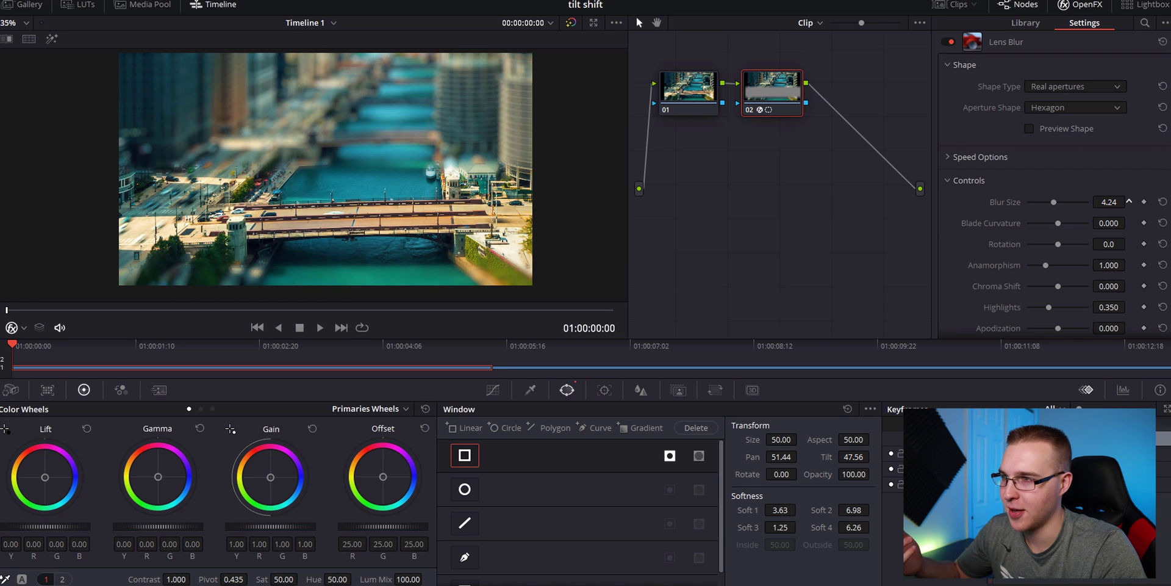
left_click(1030, 128)
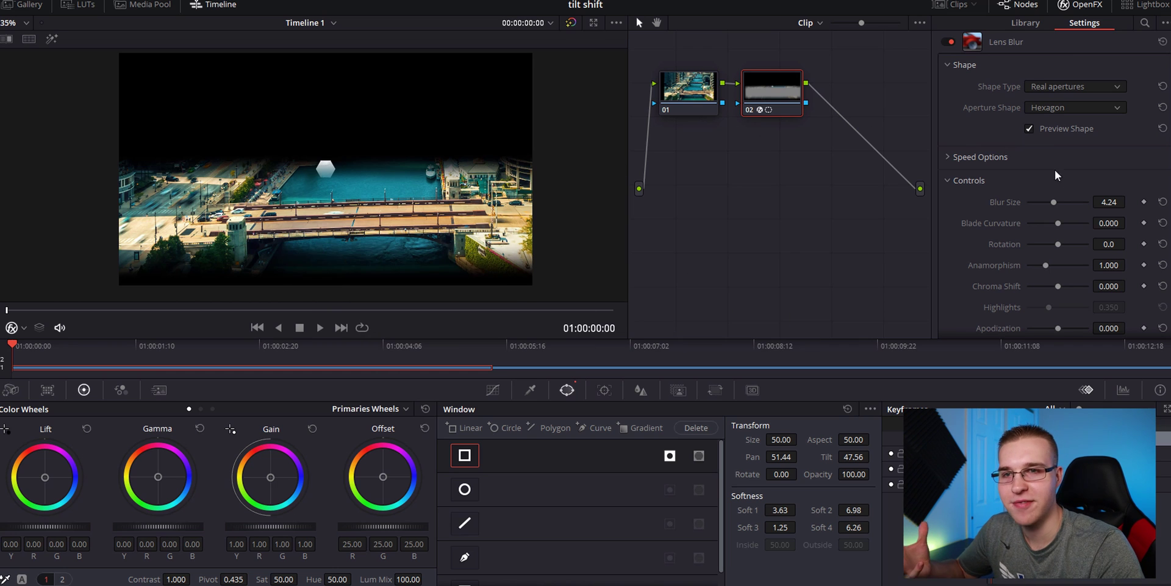
left_click(1038, 131)
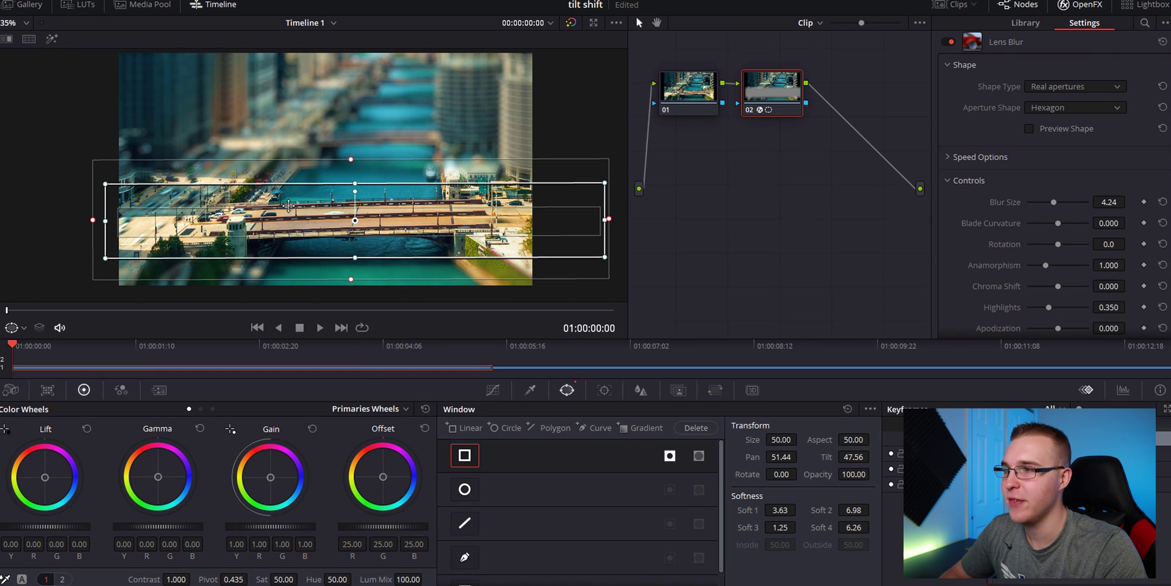
- Play back the clip to review the tilt-shift effect, then return to the start
key("space")
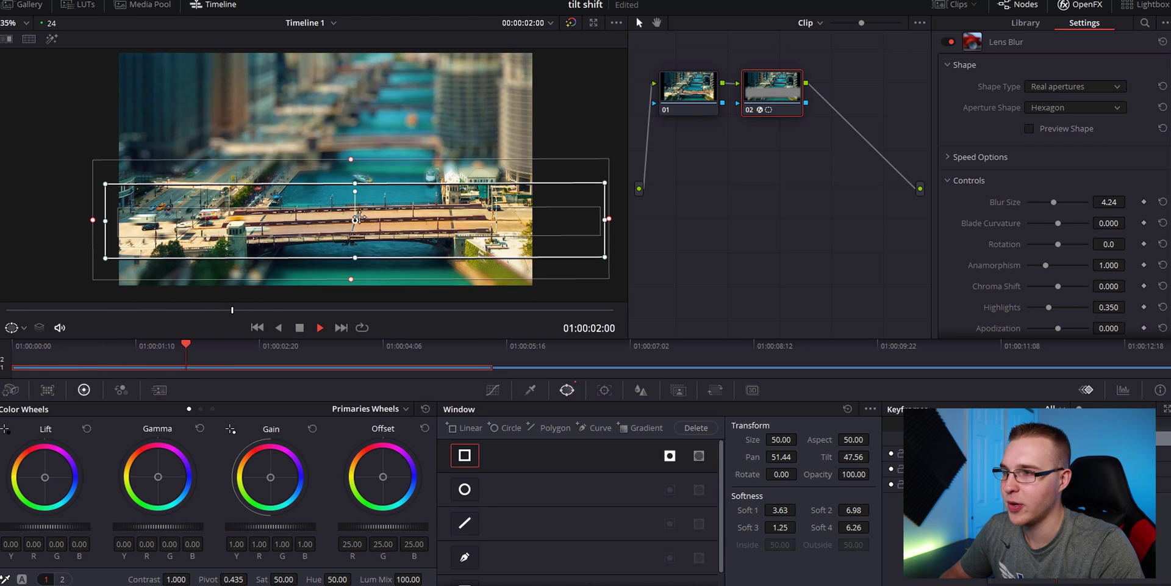
key("space")
key("Home")
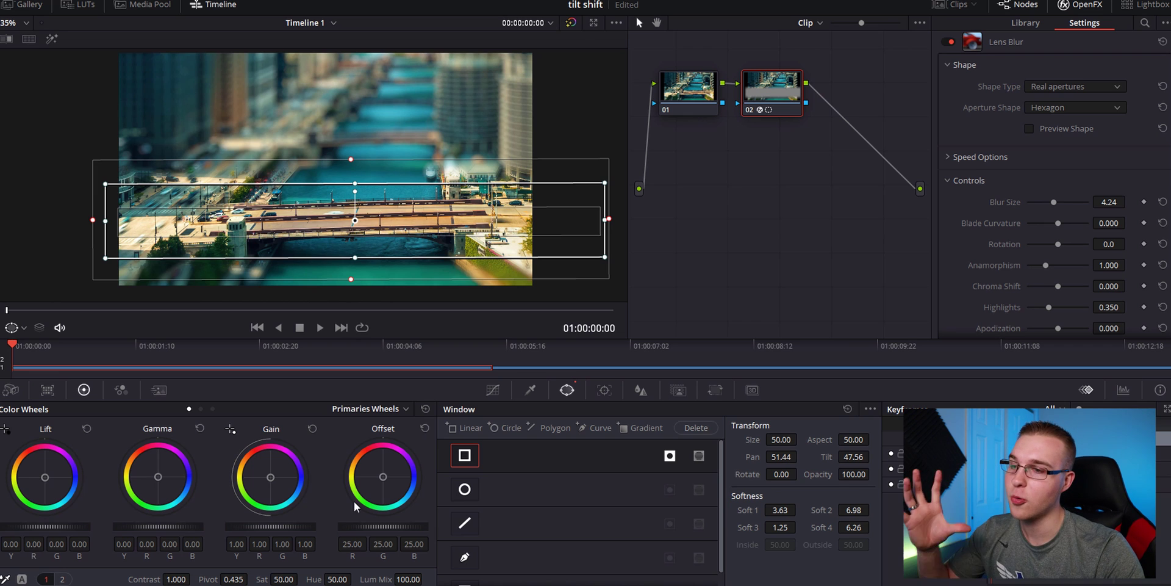
- Track the rectangle window forward through the clip, then scrub back toward the start
left_click(606, 391)
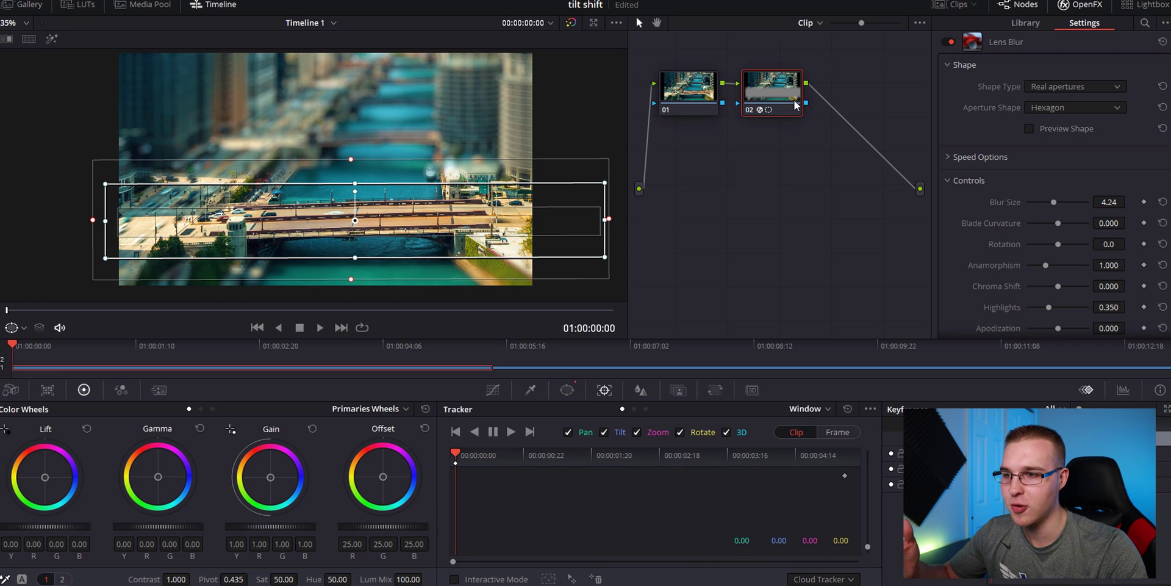
left_click(511, 432)
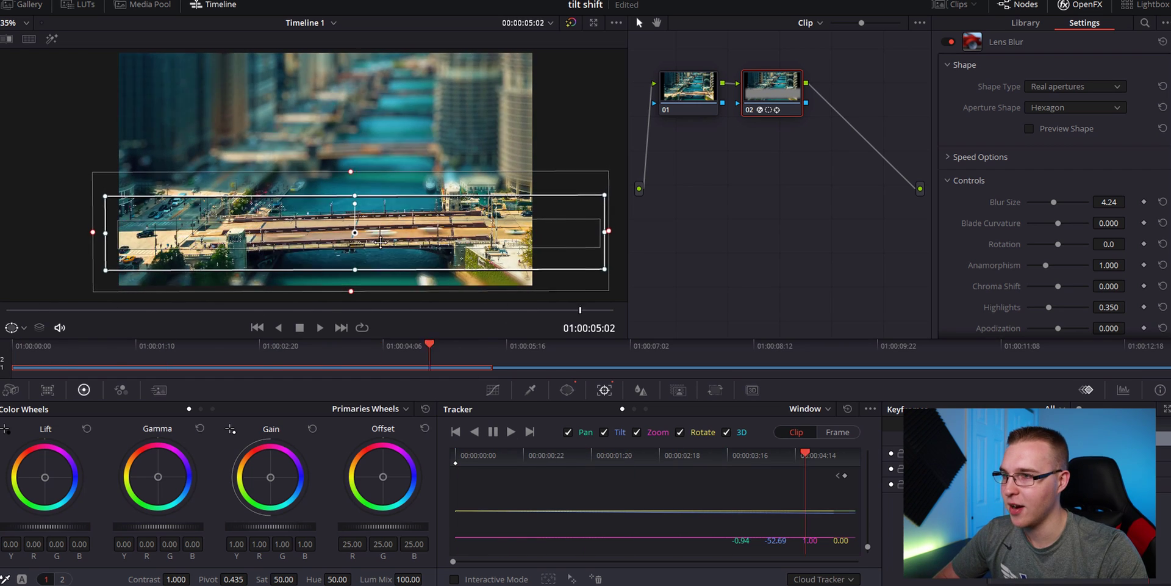
left_click_drag(430, 367, 20, 369)
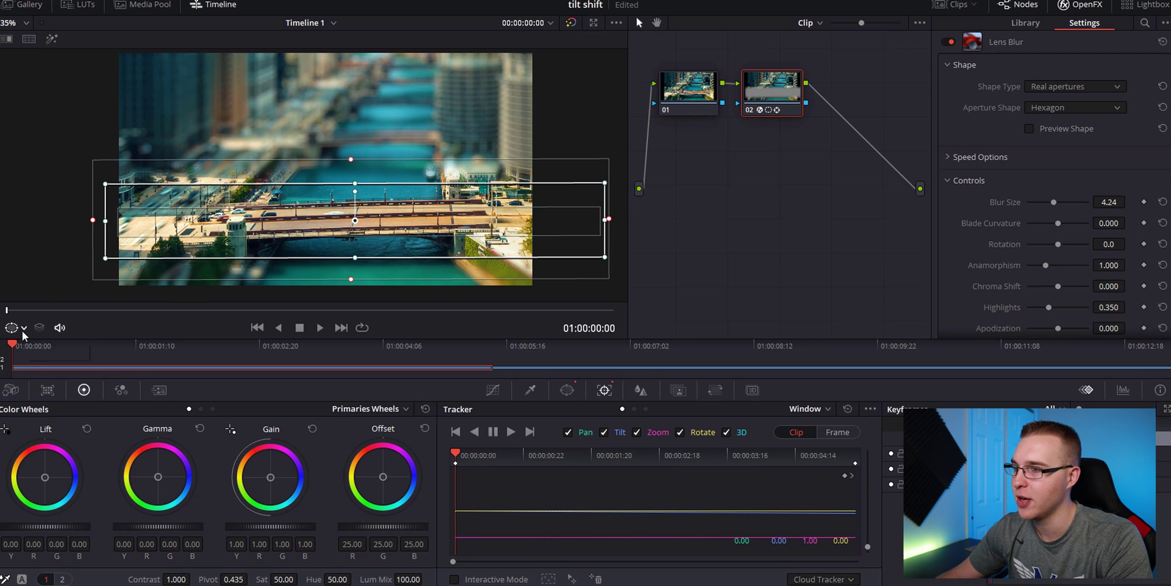
- Turn the viewer overlay off, play back, and lower the window's Soft 2 to 4.46
left_click(23, 329)
left_click(32, 352)
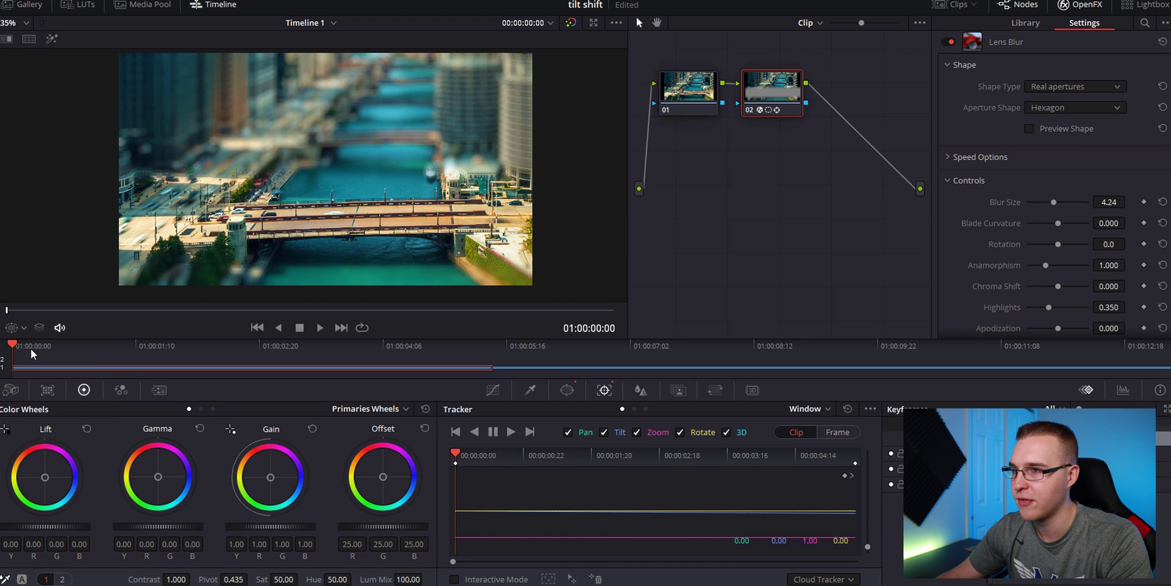
key("space")
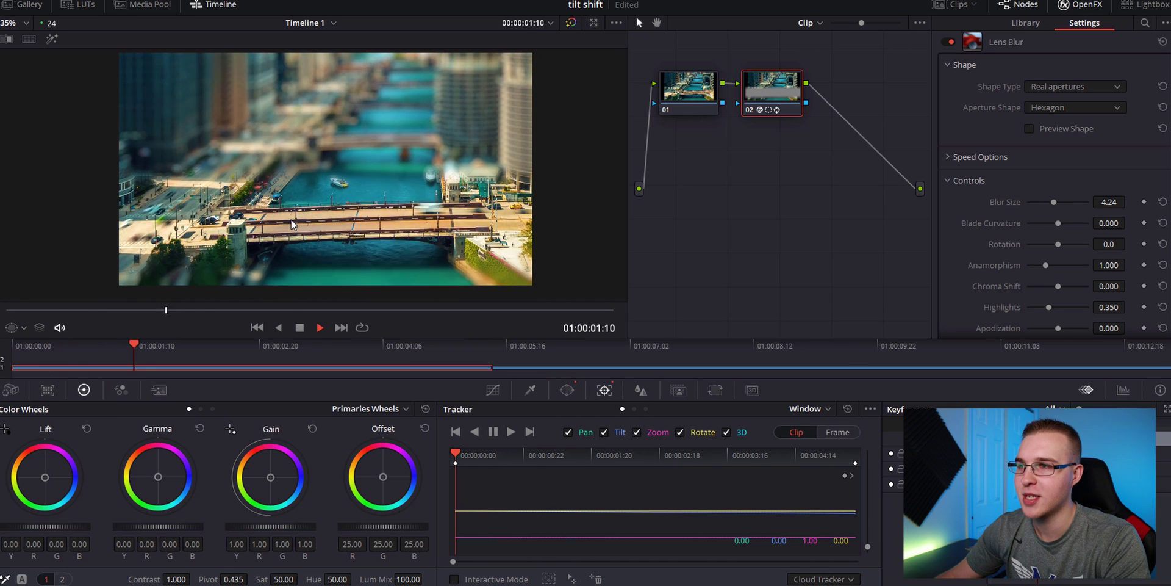
left_click(567, 390)
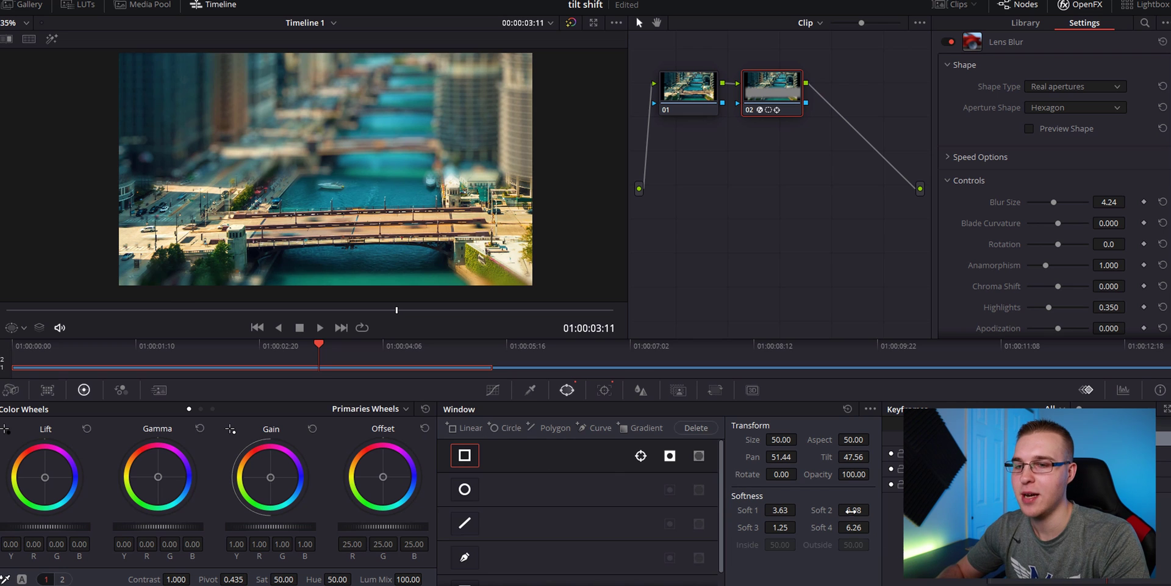
left_click_drag(853, 509, 873, 510)
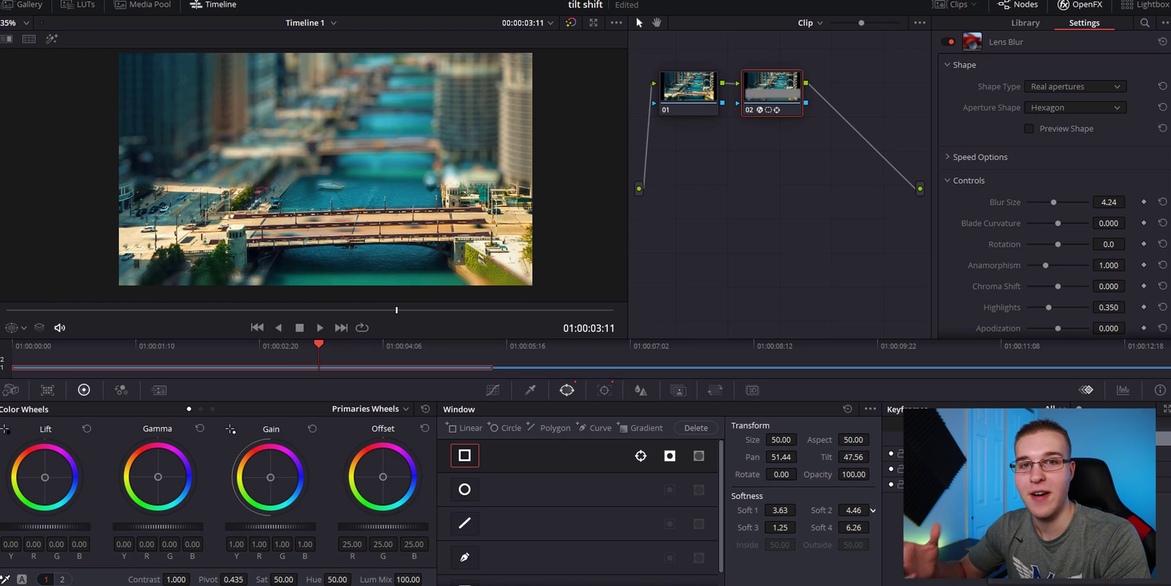